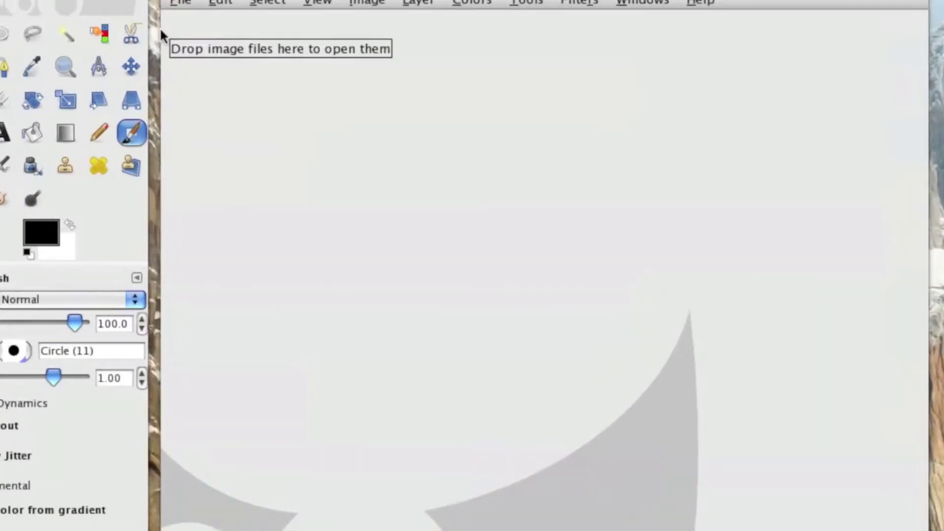
Open Hamster.jpg from the Desktop and convert it to the RGB working space.
left_click(193, 2)
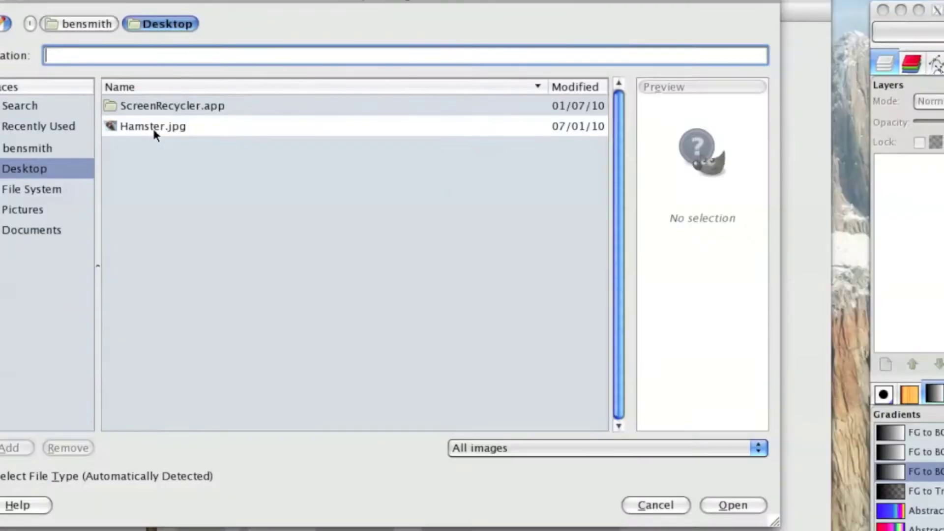
left_click(144, 125)
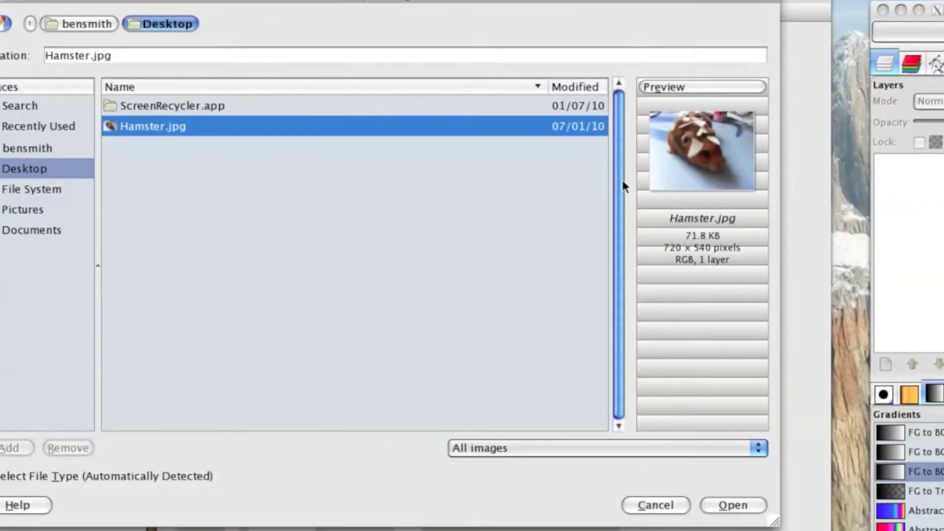
left_click(737, 506)
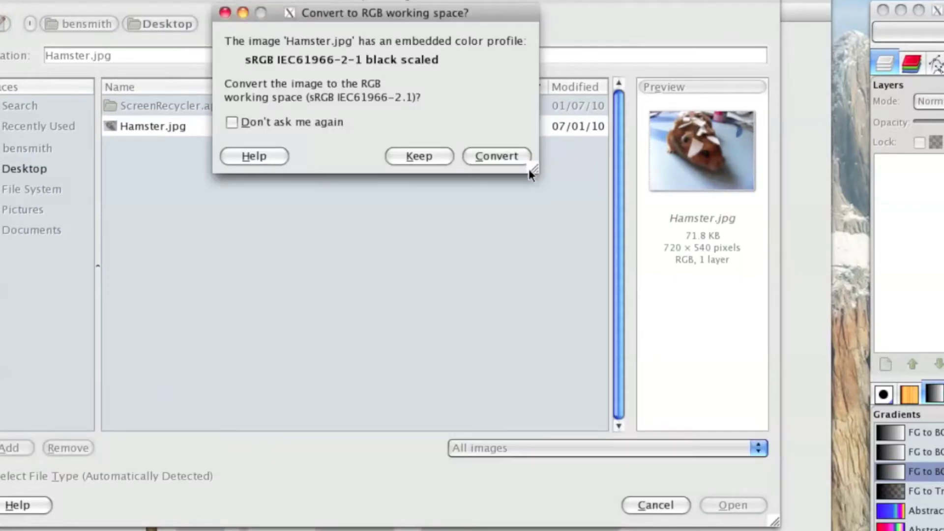
left_click(478, 155)
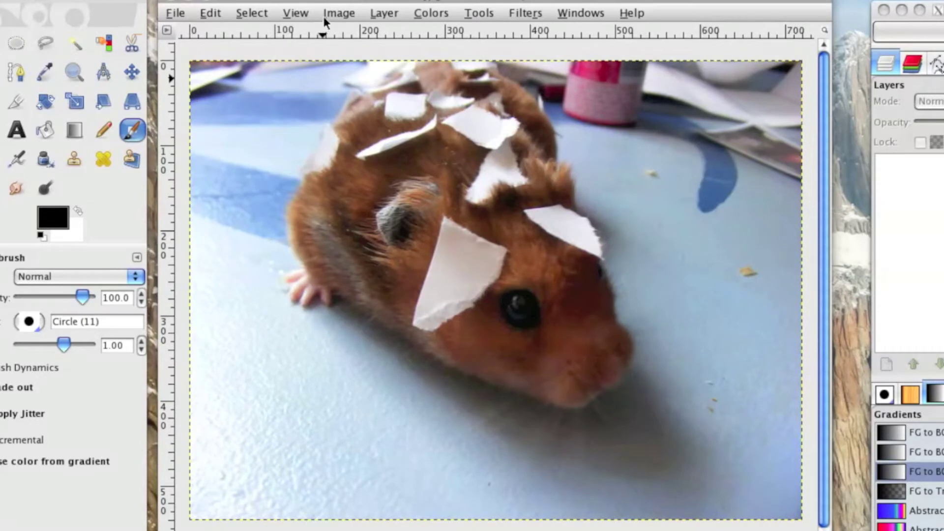
left_click(357, 14)
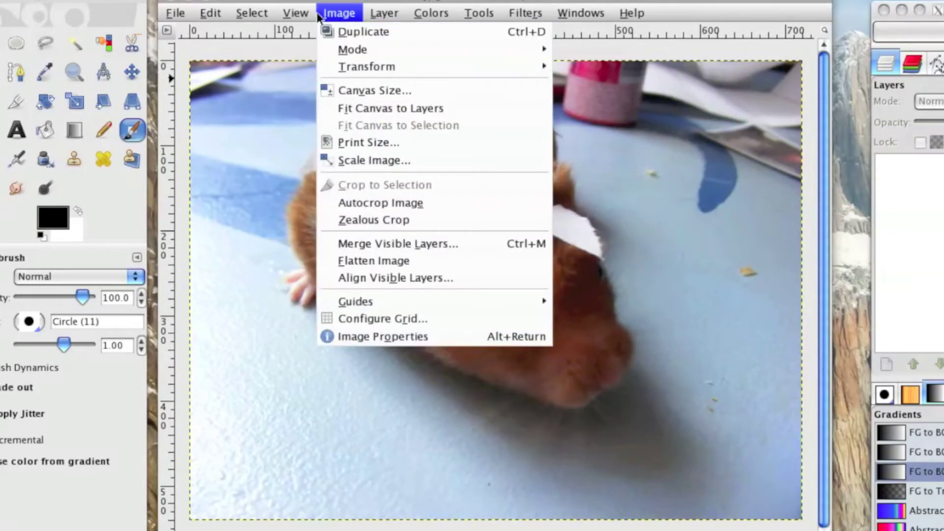
mouse_move(363, 65)
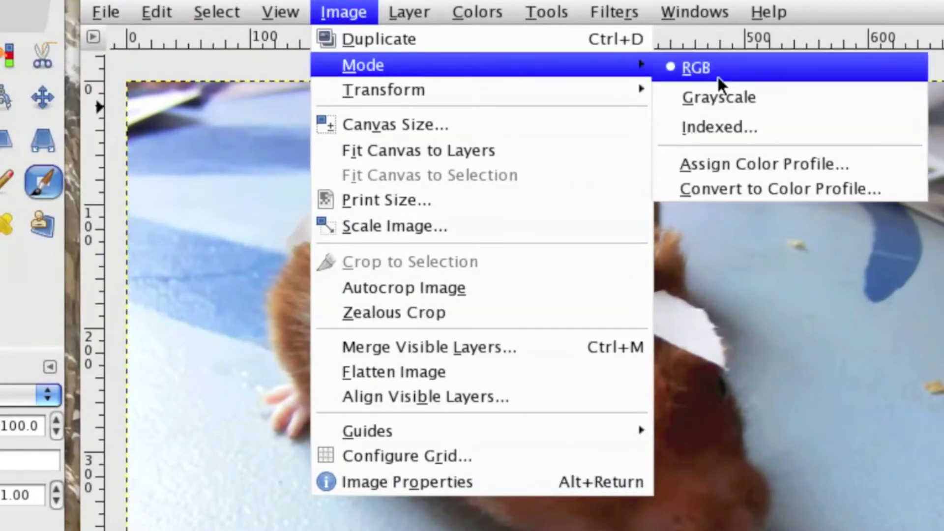
Convert the whole hamster photo to Grayscale mode.
left_click(725, 100)
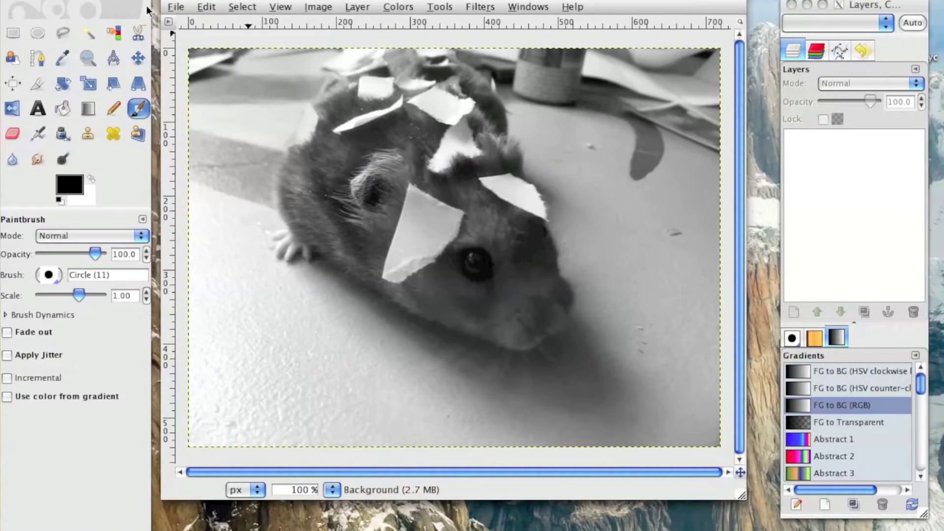
Create a new blank grayscale image with the default settings and move it aside.
left_click(175, 9)
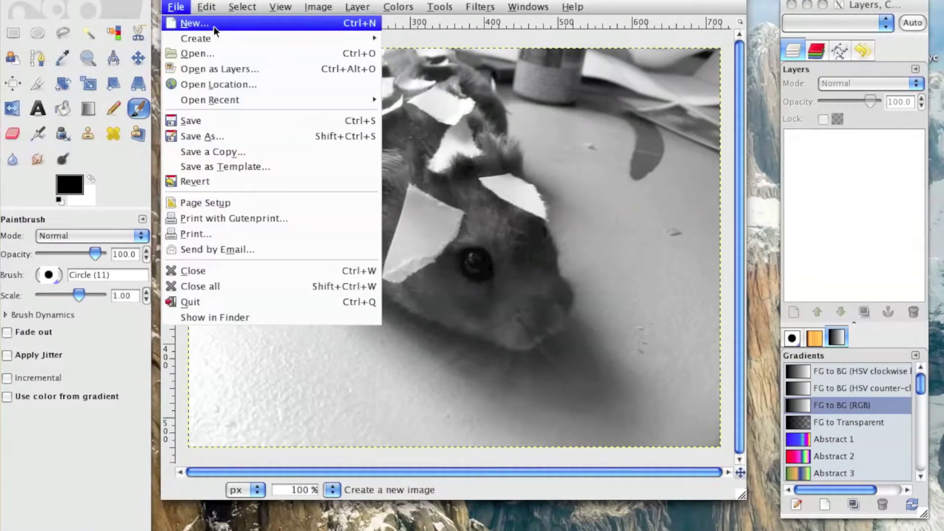
left_click(213, 25)
left_click(412, 177)
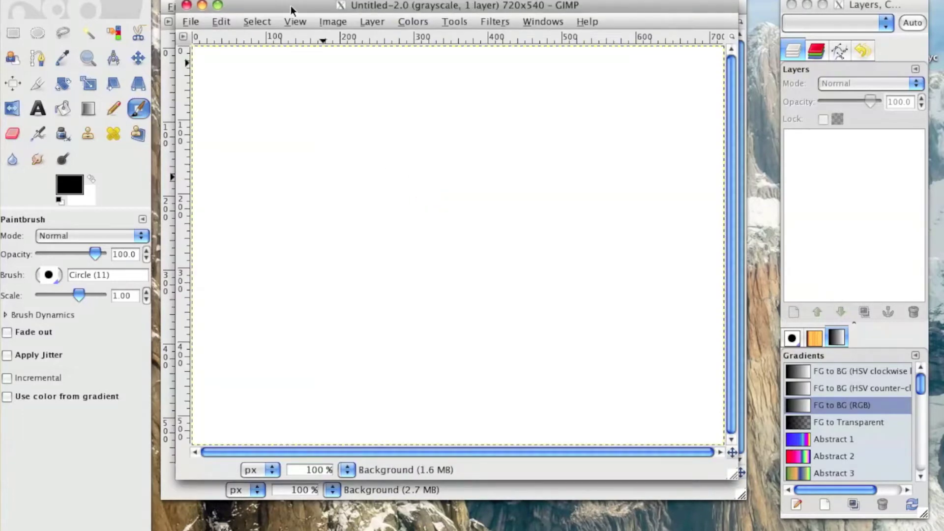
left_click_drag(290, 5, 273, 7)
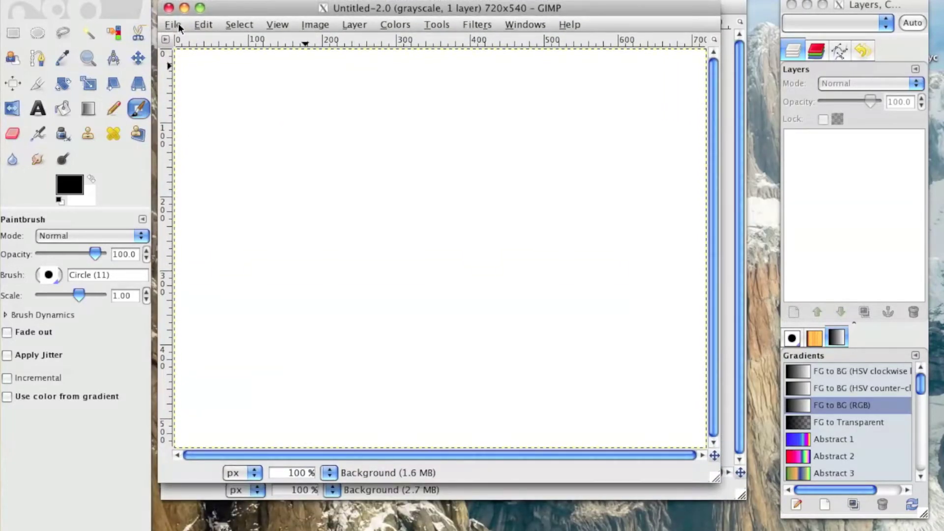
Reopen Hamster.jpg in full colour, converted to RGB, and close the blank Untitled image.
left_click(178, 23)
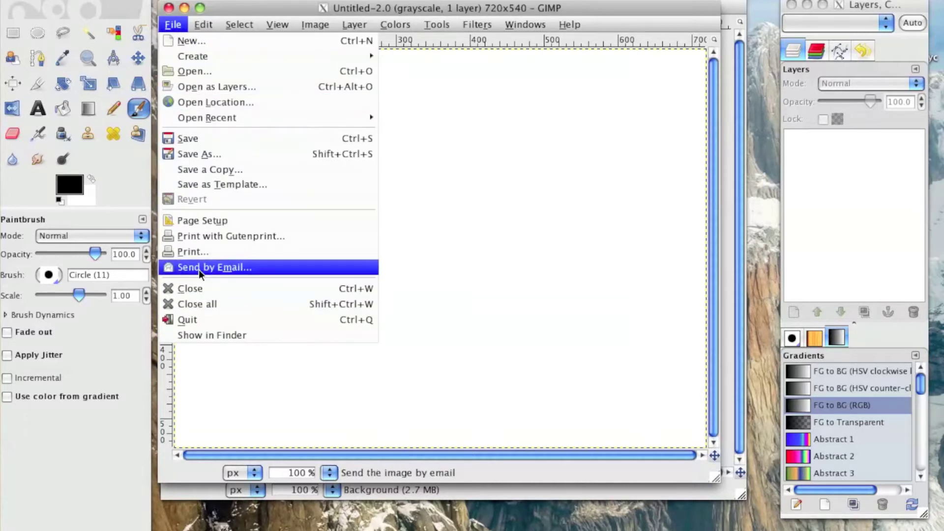
left_click(194, 71)
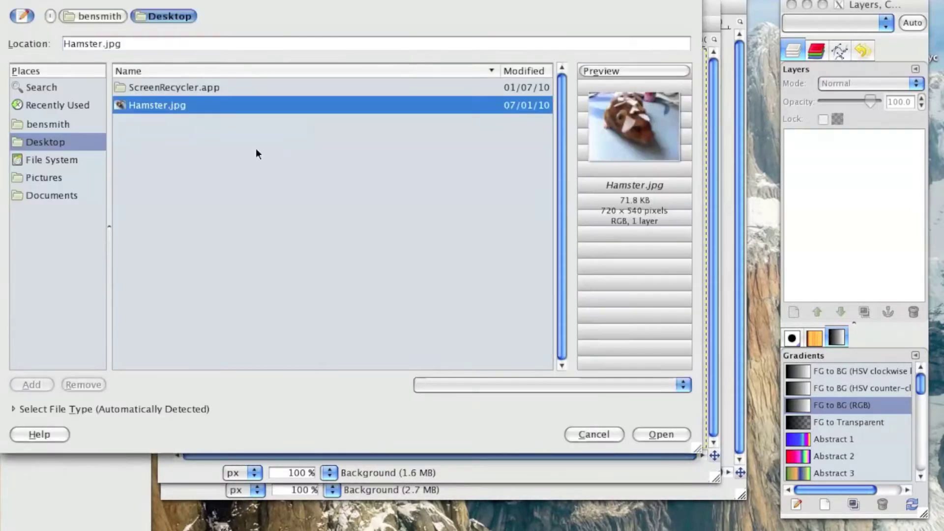
left_click(655, 433)
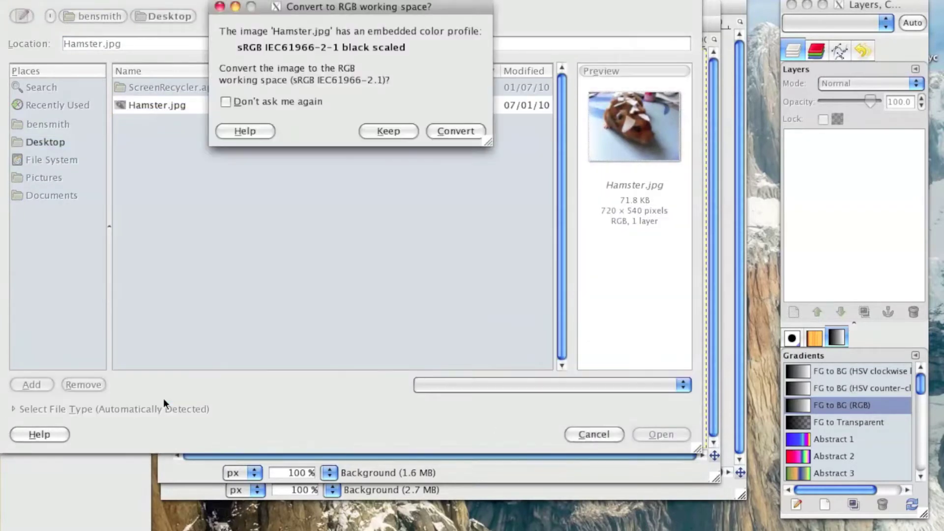
left_click(452, 130)
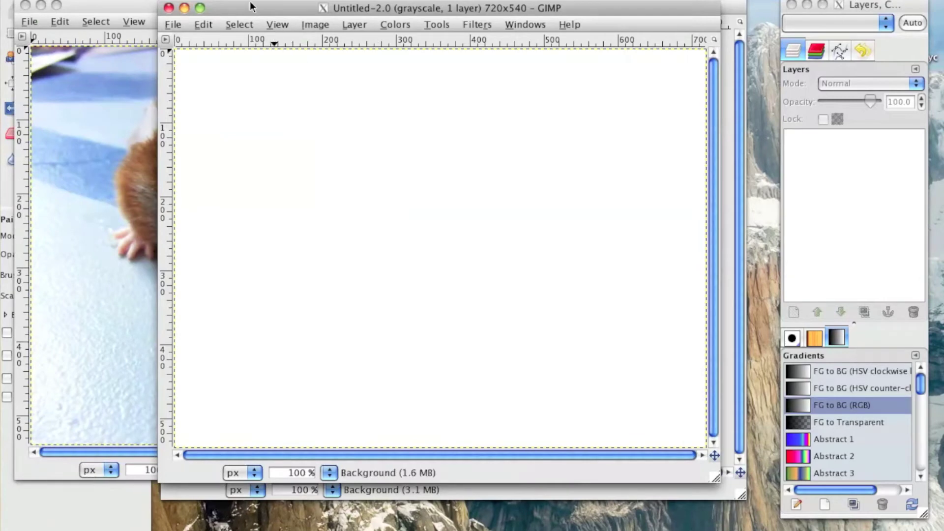
left_click_drag(251, 7, 360, 215)
left_click(277, 216)
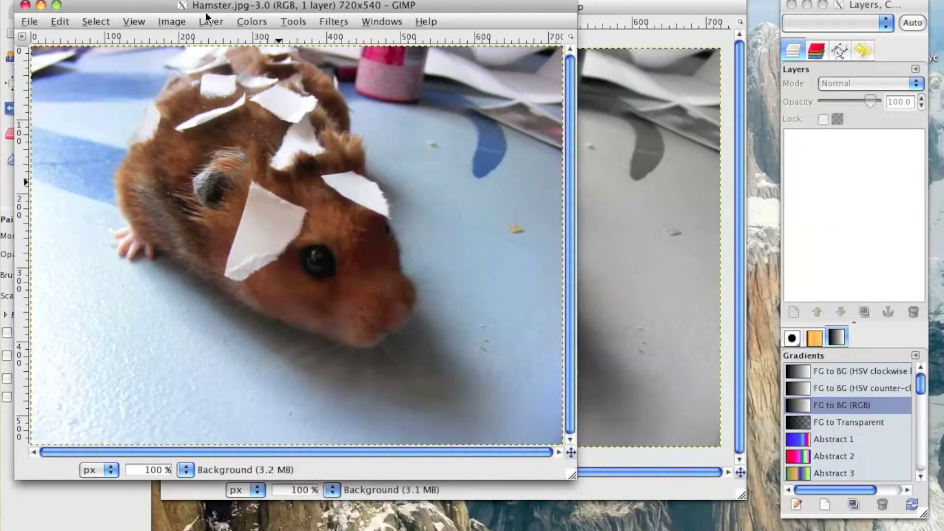
mouse_move(283, 9)
left_mouse_down()
mouse_move(407, 8)
mouse_move(445, 128)
mouse_move(9, 195)
mouse_move(146, 227)
mouse_move(317, 59)
mouse_move(313, 207)
mouse_move(323, 210)
mouse_move(426, 48)
left_mouse_up()
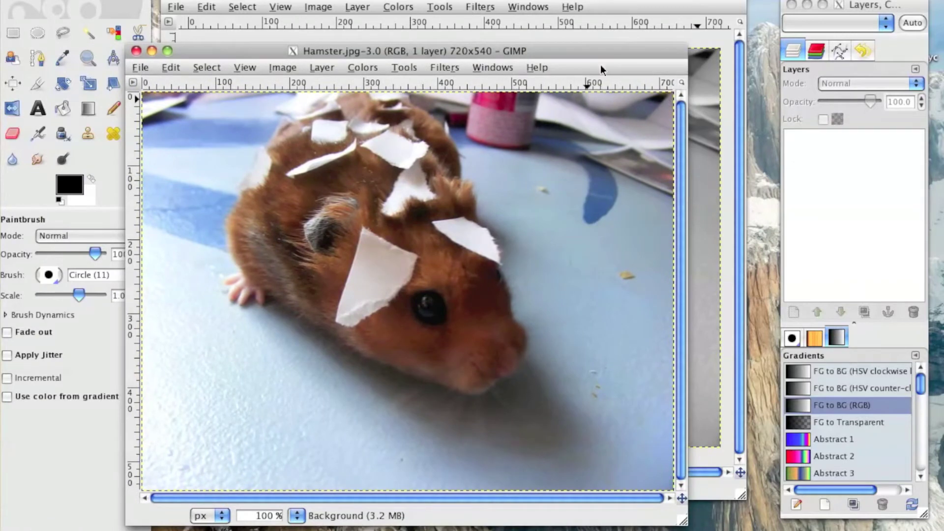
Bring the grayscale hamster image forward and copy it to the clipboard.
left_click_drag(633, 58, 640, 86)
left_click(616, 59)
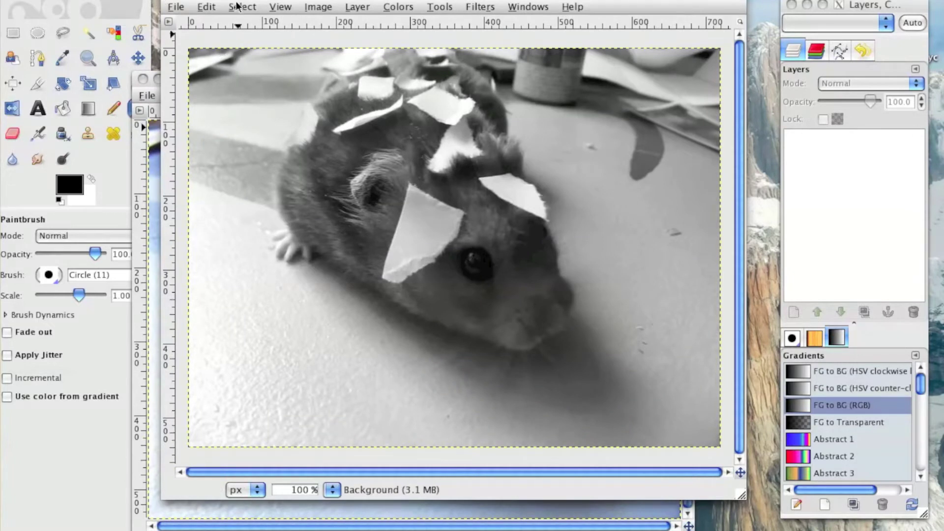
left_click(205, 9)
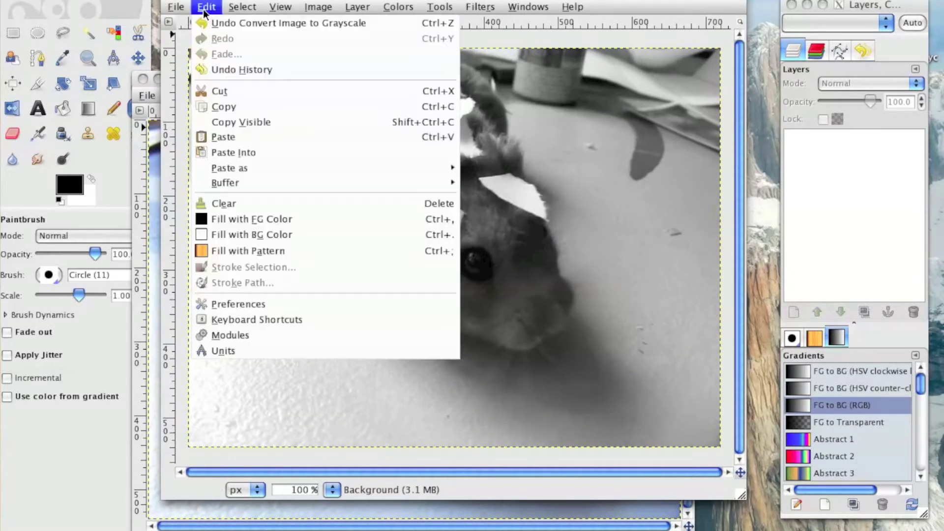
left_click(226, 111)
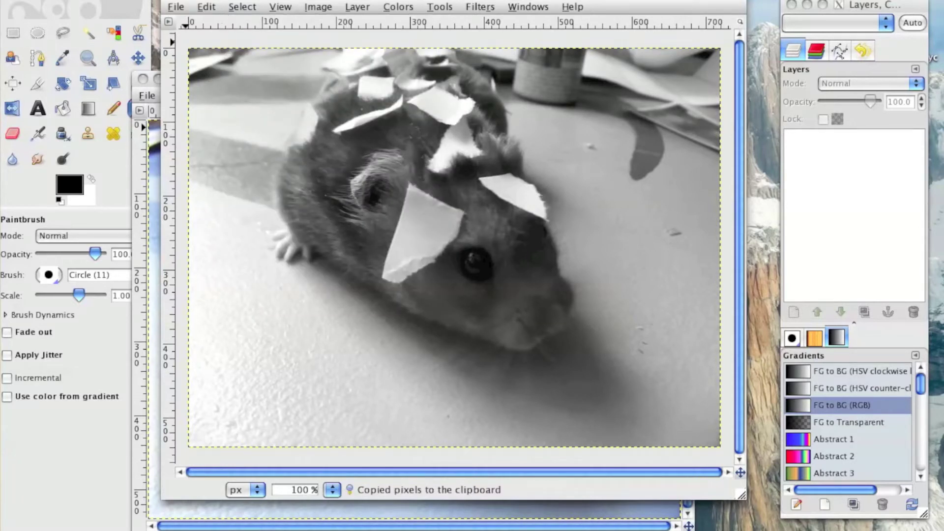
Close the grayscale image without saving, leaving the colour copy open.
key("ctrl+w")
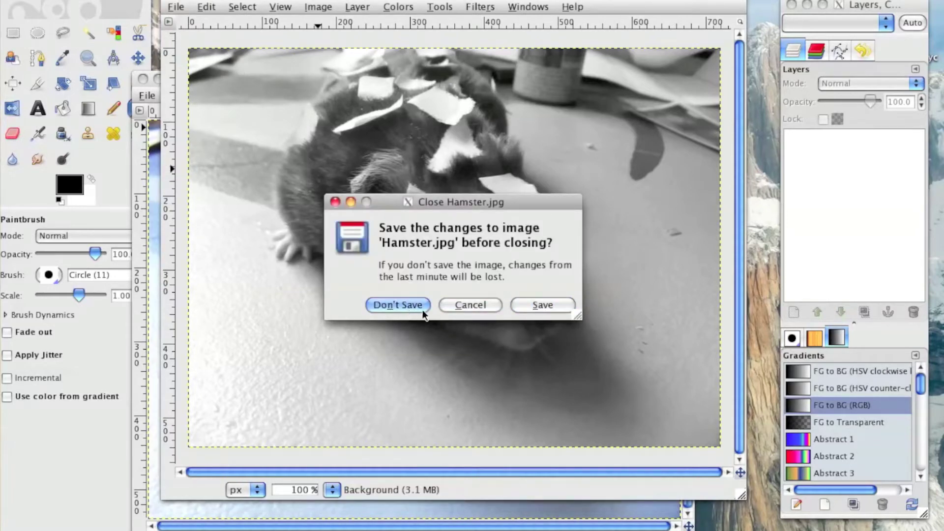
left_click(391, 315)
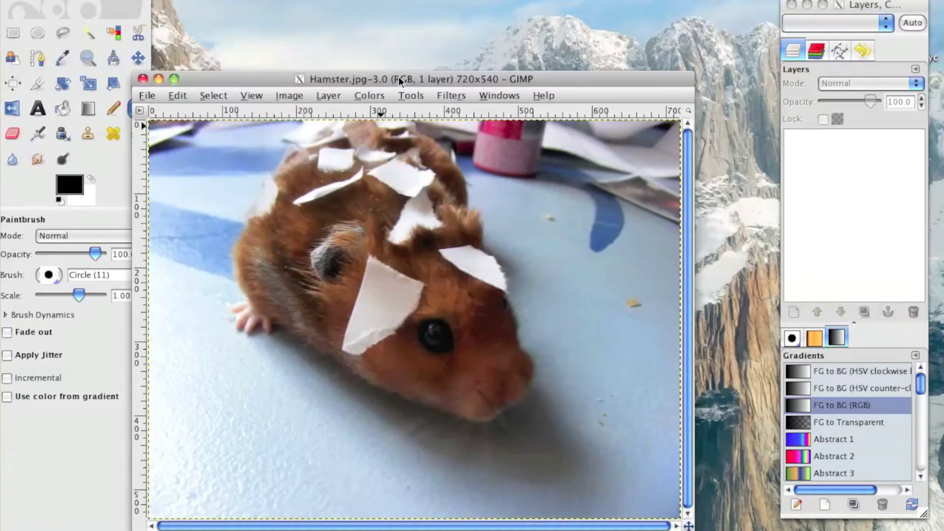
mouse_move(399, 82)
left_mouse_down()
mouse_move(436, 15)
mouse_move(463, 7)
left_mouse_up()
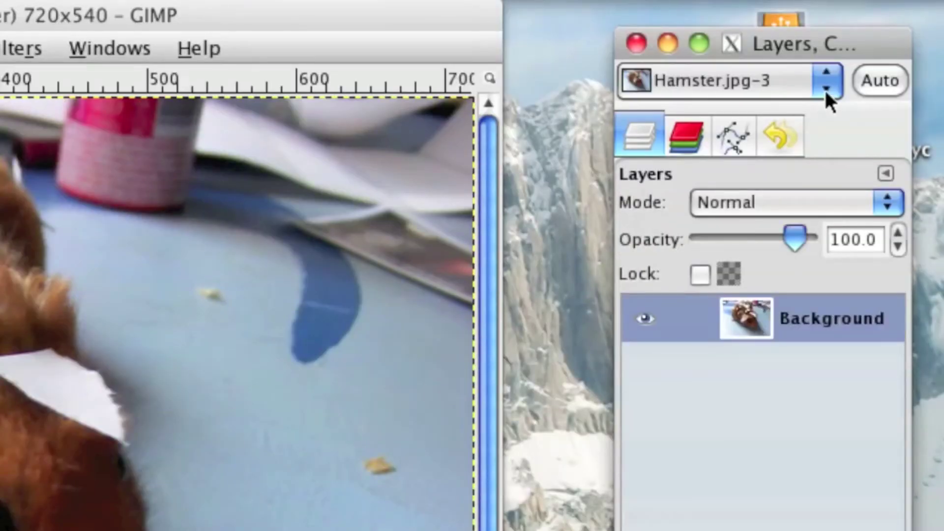
Show the colour Hamster.jpg-3 image's single Background layer in the Layers dock.
left_click(826, 91)
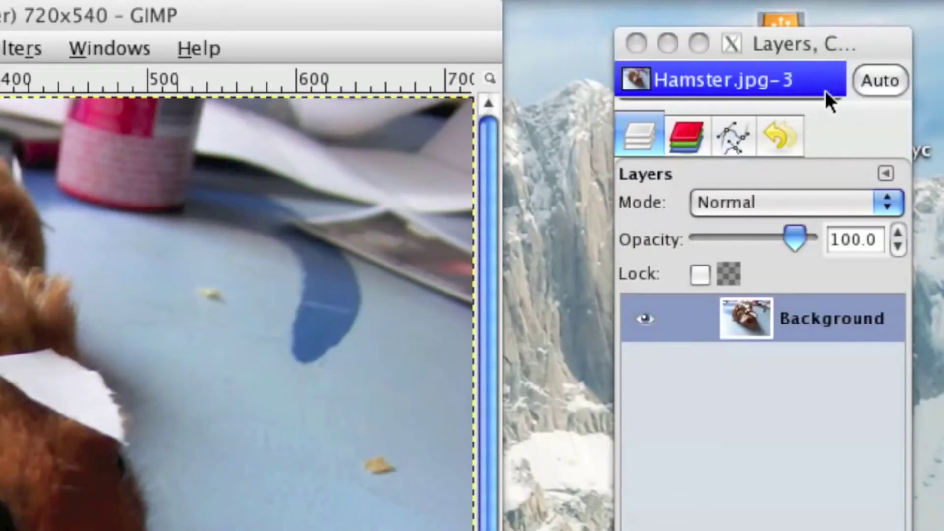
left_click(700, 78)
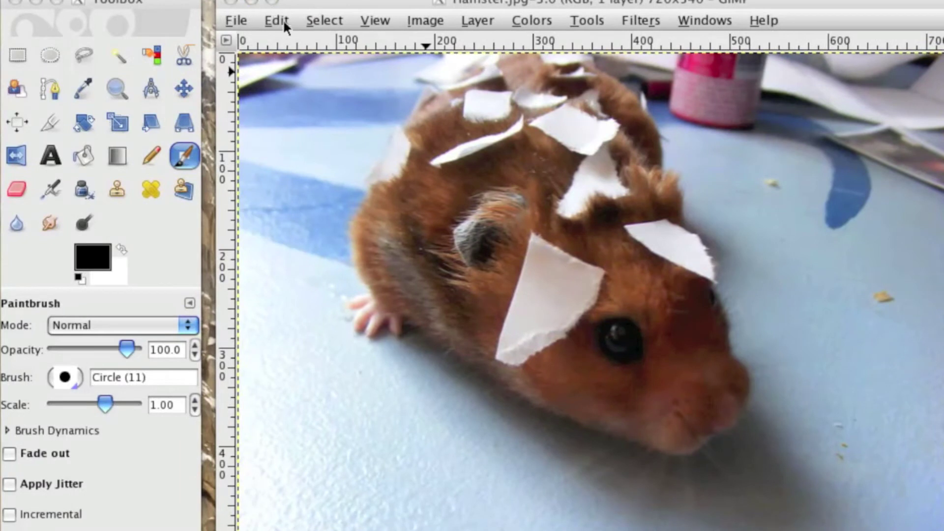
Paste the grayscale copy into the colour hamster image as a floating selection.
left_click(281, 23)
left_click(276, 20)
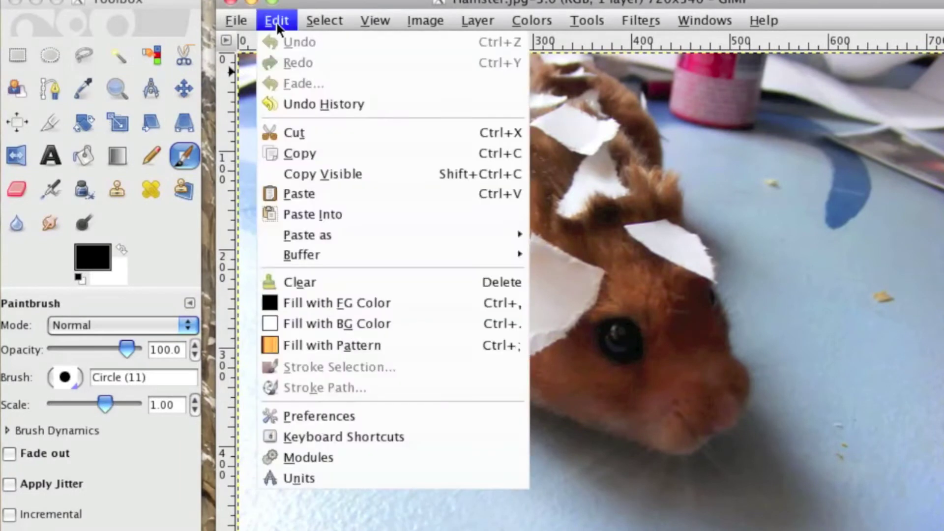
left_click(325, 21)
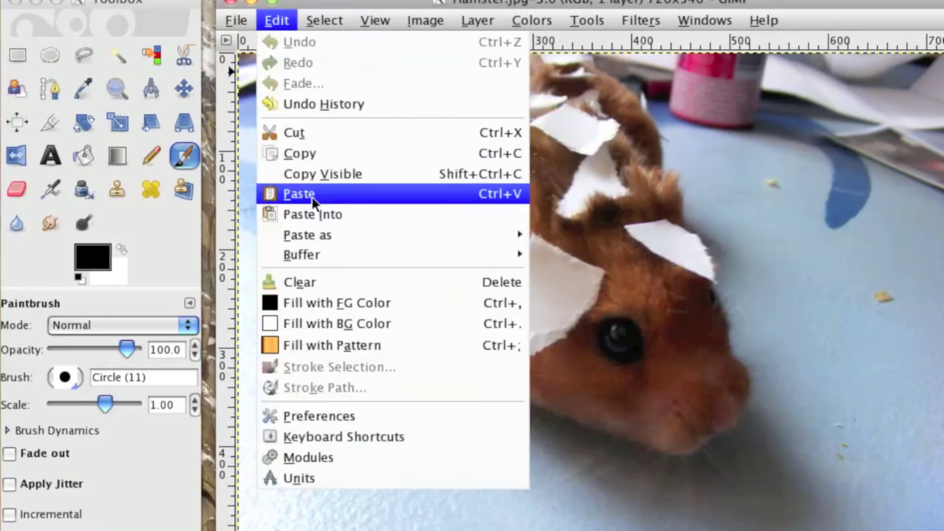
left_click(312, 198)
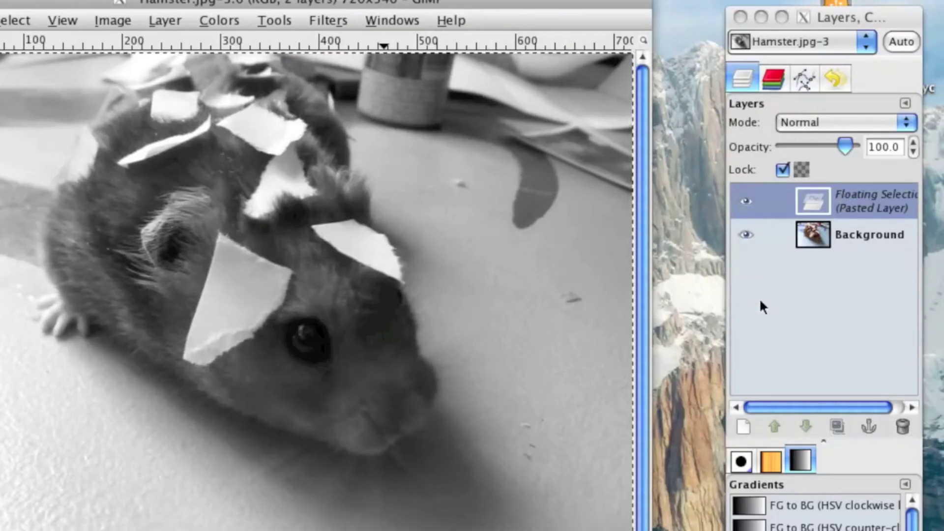
Turn the floating selection into a new layer above Background and keep it selected.
left_click(746, 425)
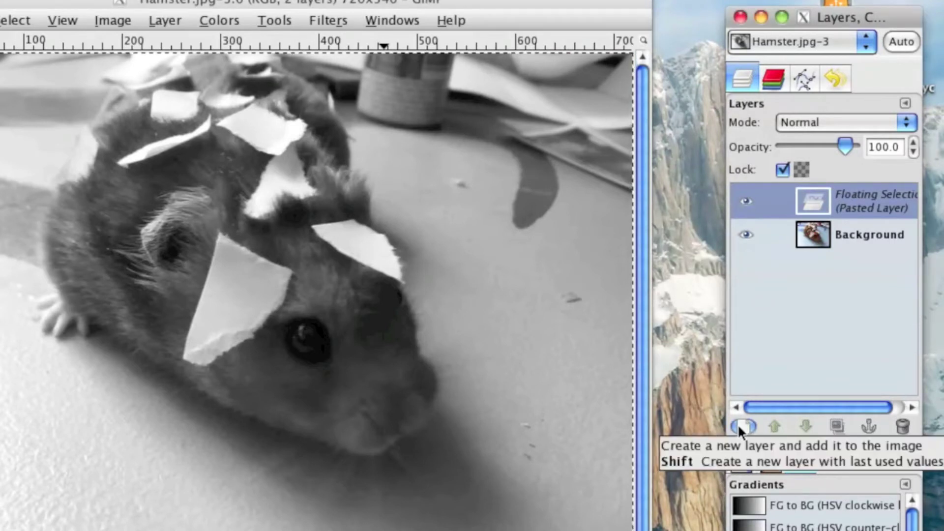
left_click(737, 423)
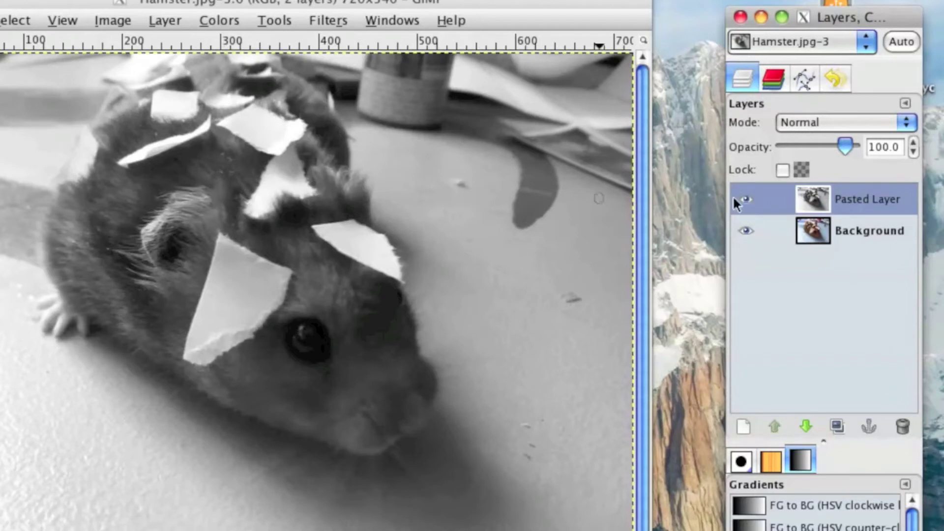
left_click_drag(829, 198, 824, 250)
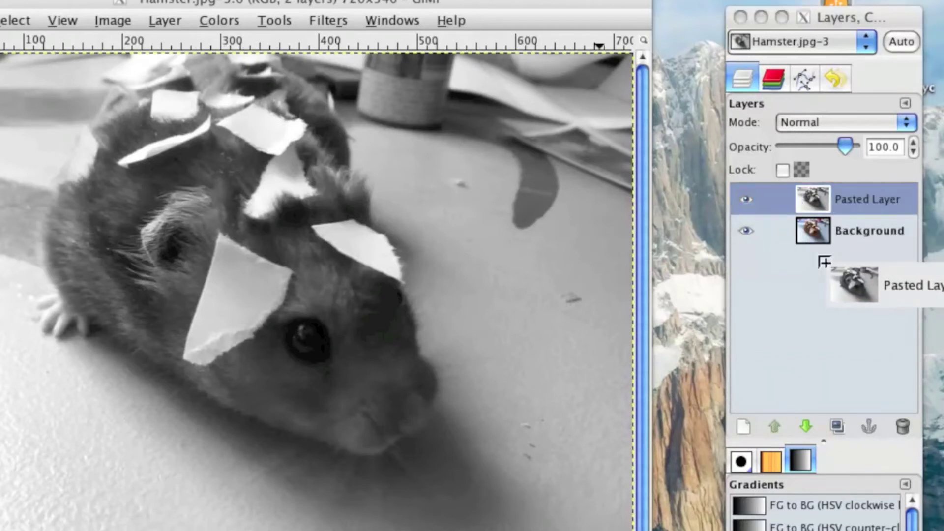
left_click_drag(823, 249, 818, 194)
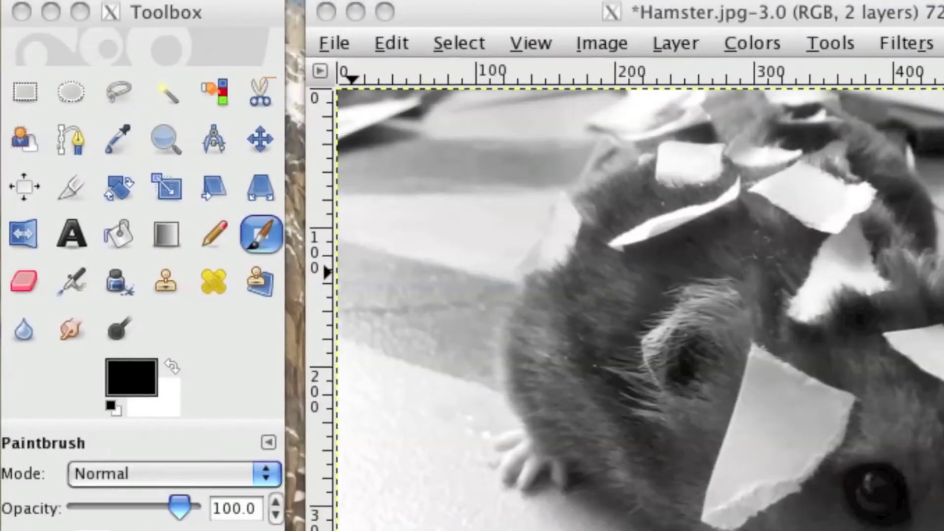
Trace the hamster's outline with the Free Select lasso so only the animal is selected.
left_click(117, 91)
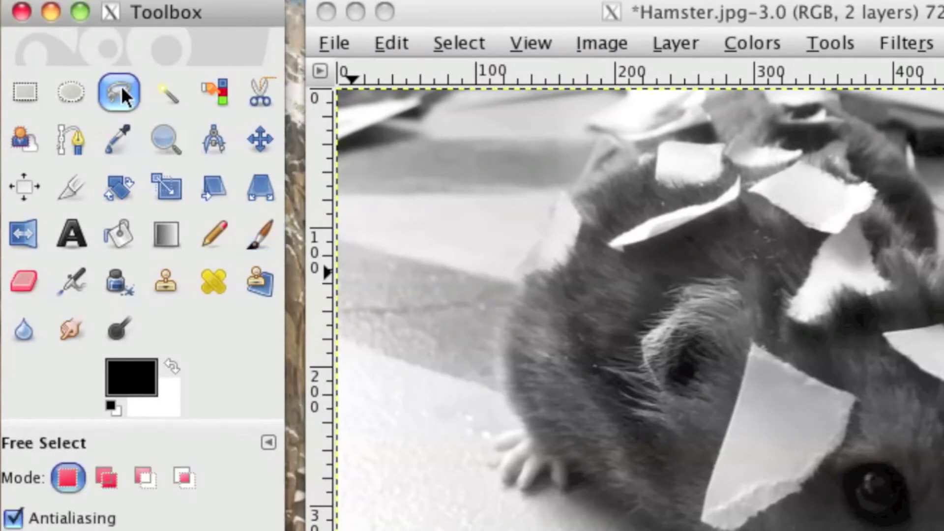
left_click(628, 91)
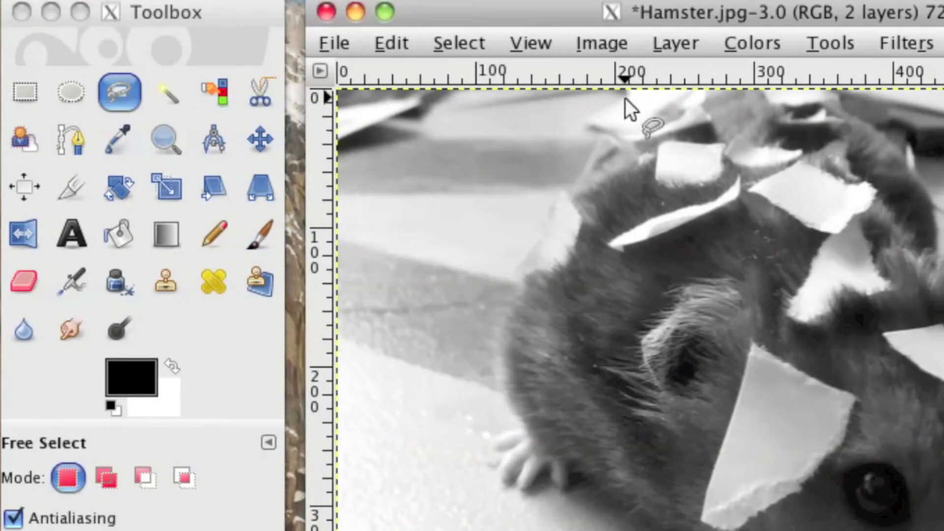
left_click_drag(624, 98, 593, 119)
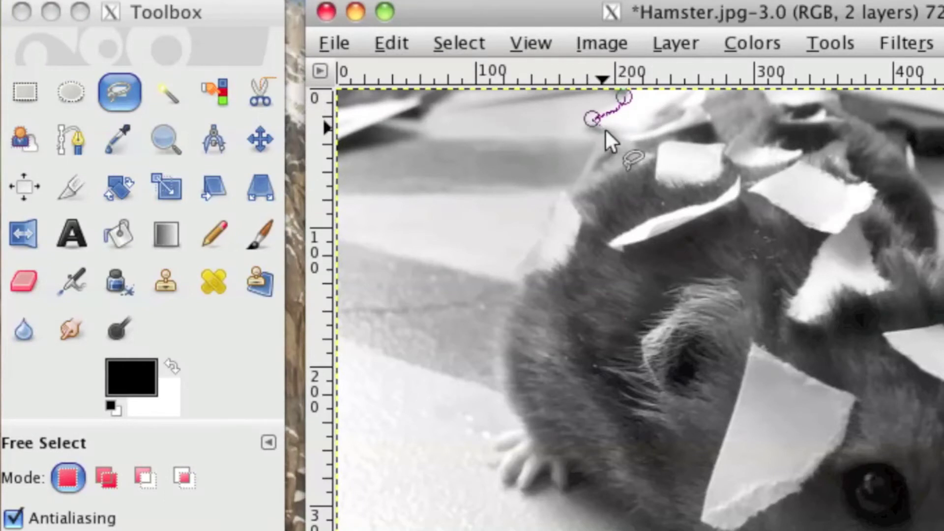
left_click(608, 130)
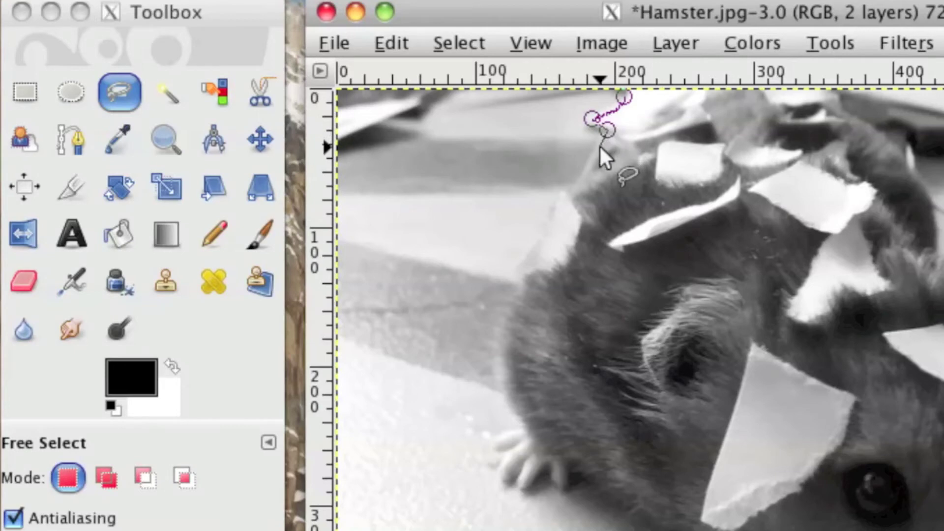
left_click(598, 145)
left_click(583, 165)
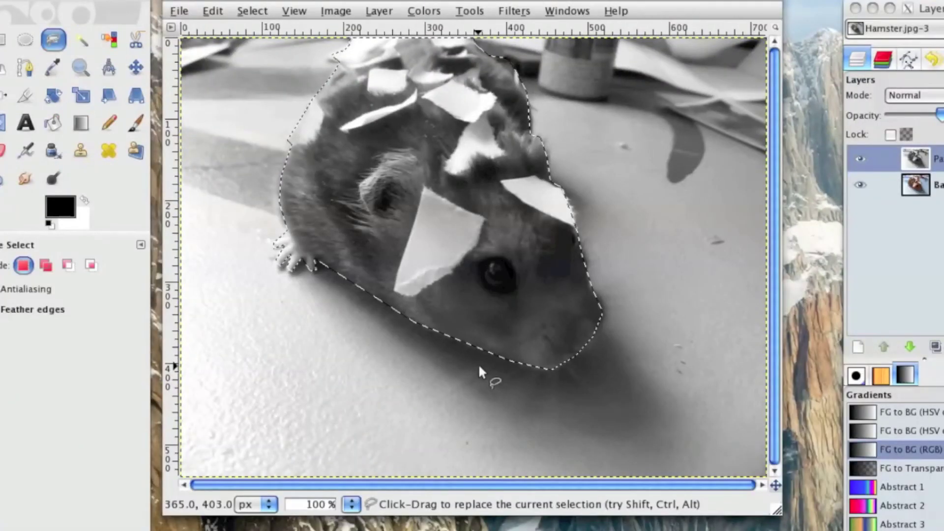
Delete the grayscale layer inside the hamster outline so the colour hamster shows through.
key("Delete")
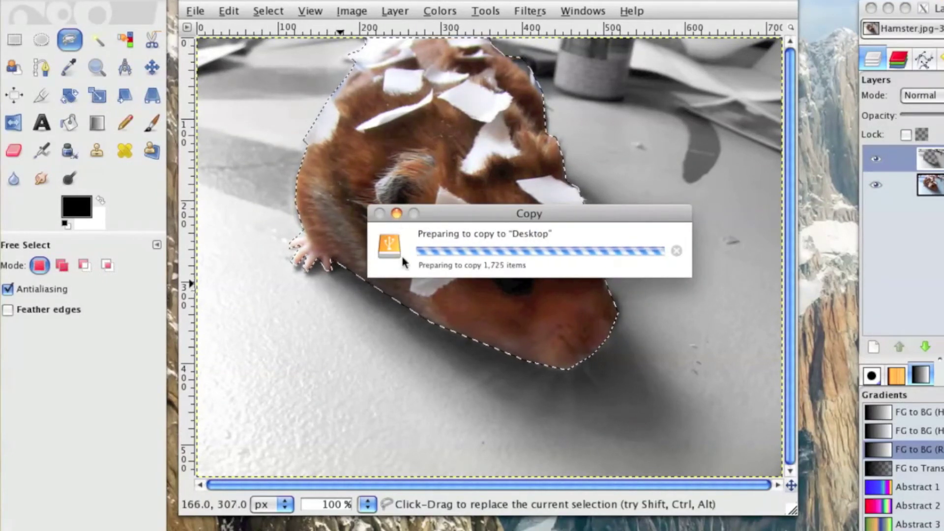
left_click_drag(427, 217, 338, 357)
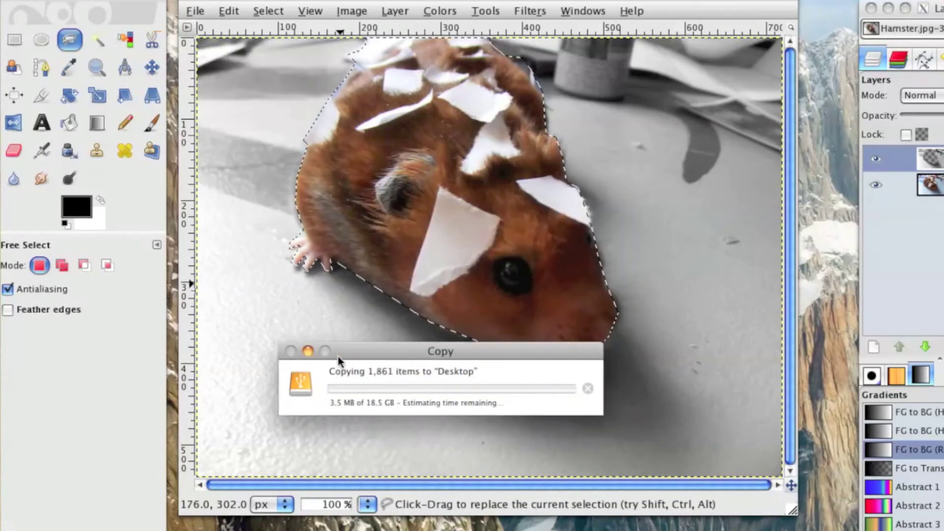
left_click(308, 352)
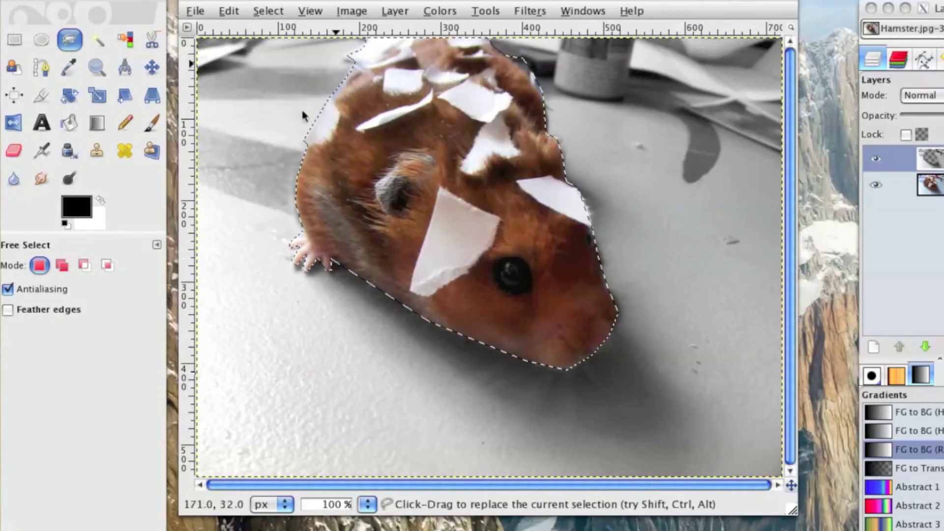
Clear the selection with Select > None and stop the stray file-copy progress window.
left_click(328, 15)
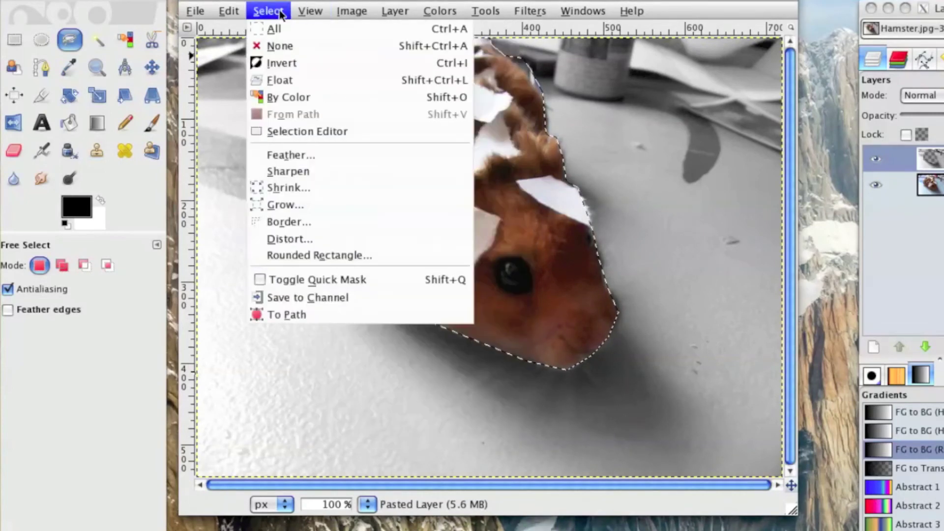
left_click(299, 44)
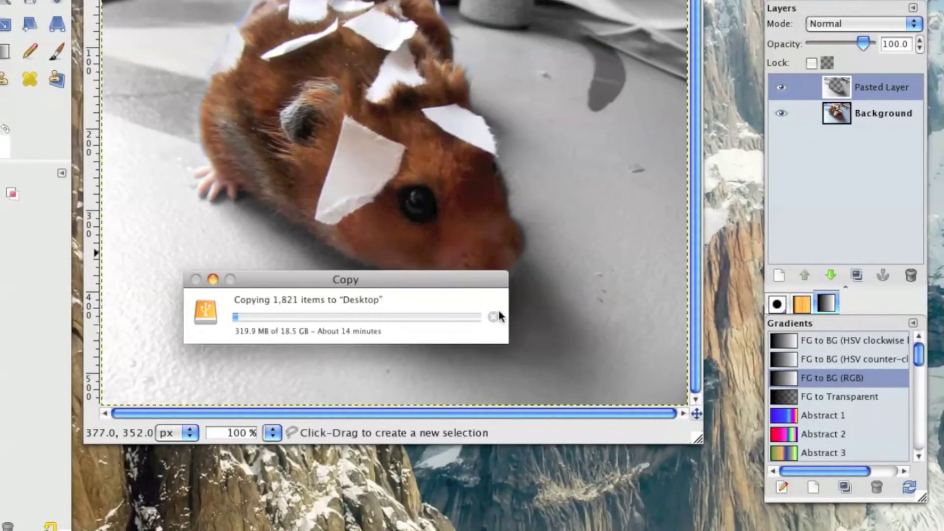
left_click(495, 320)
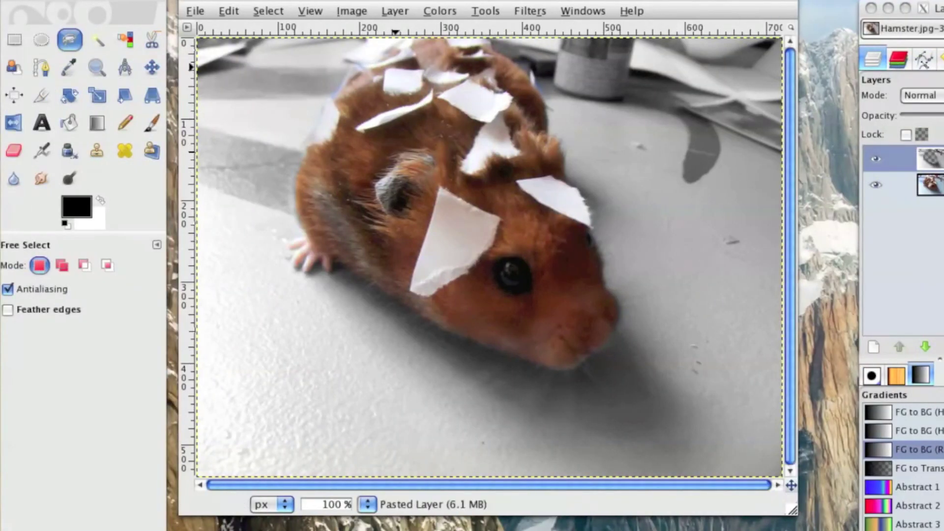
Save the finished composite as Hamster.jpg on the Desktop via Save As.
left_click(196, 12)
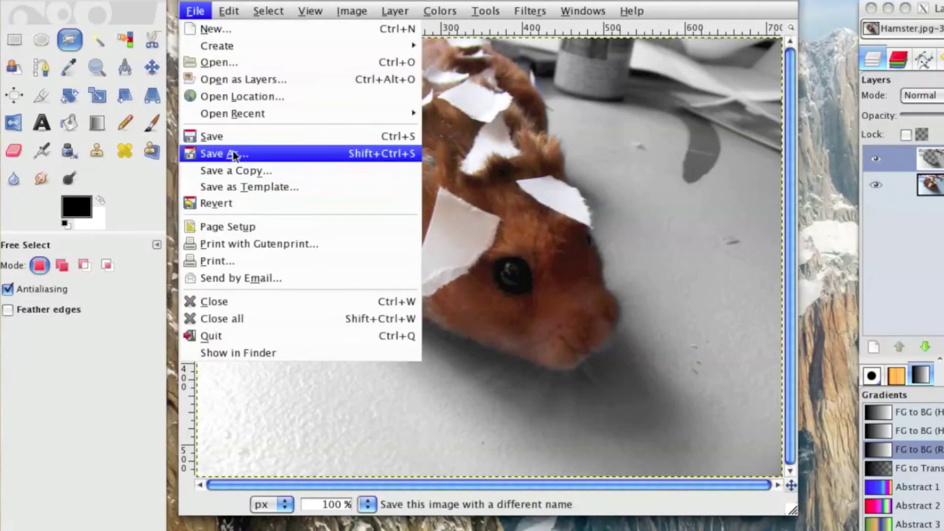
left_click(233, 153)
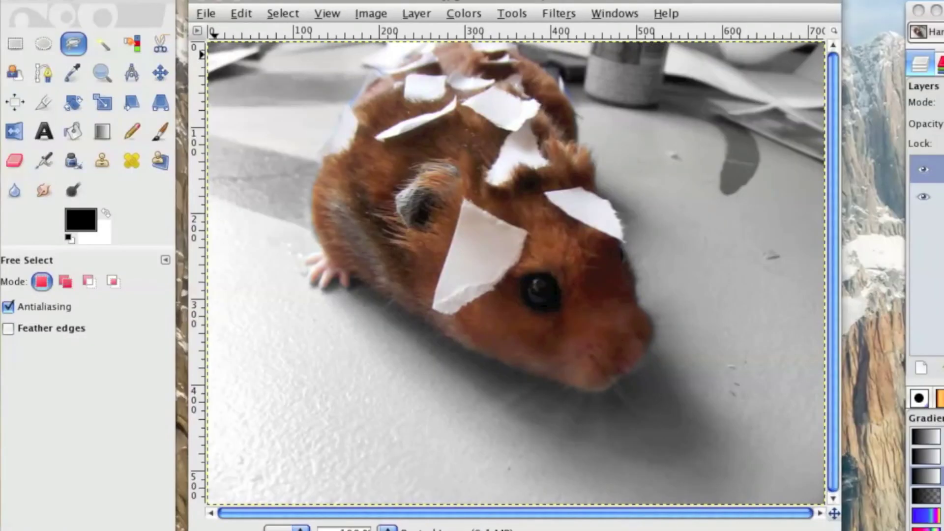
Cancel quitting GIMP, then close the hamster image without saving changes.
key("ctrl+q")
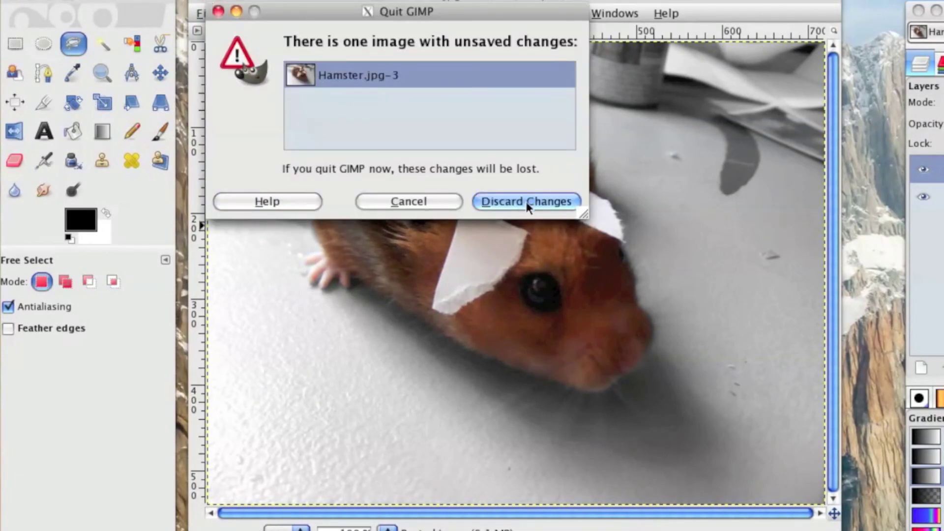
left_click(410, 203)
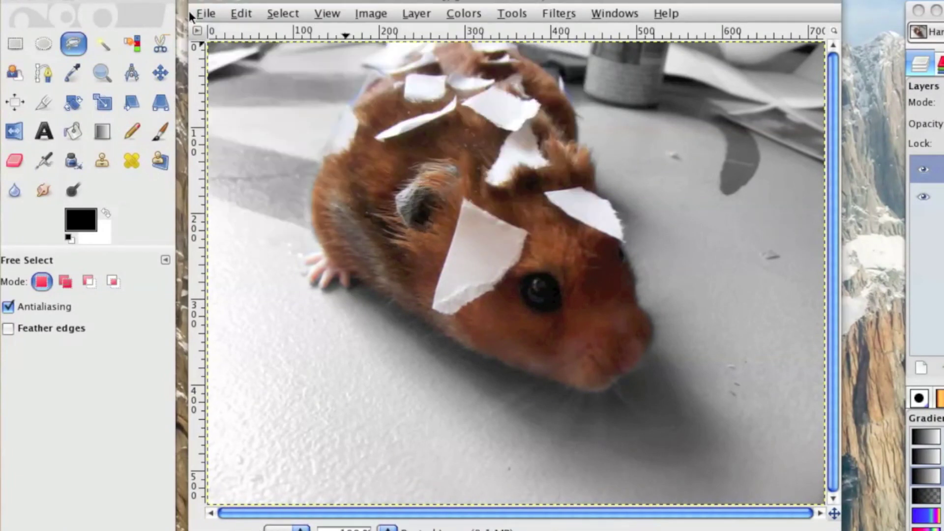
key("ctrl+w")
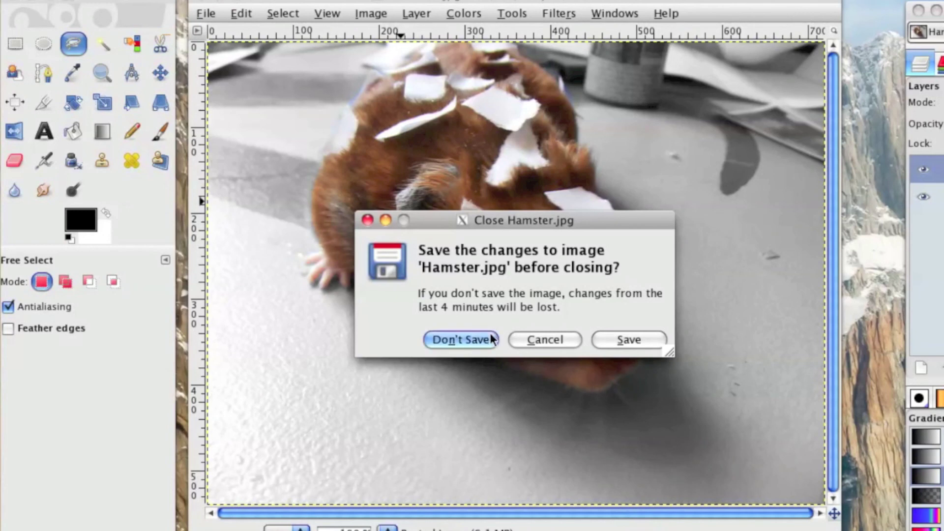
left_click(490, 338)
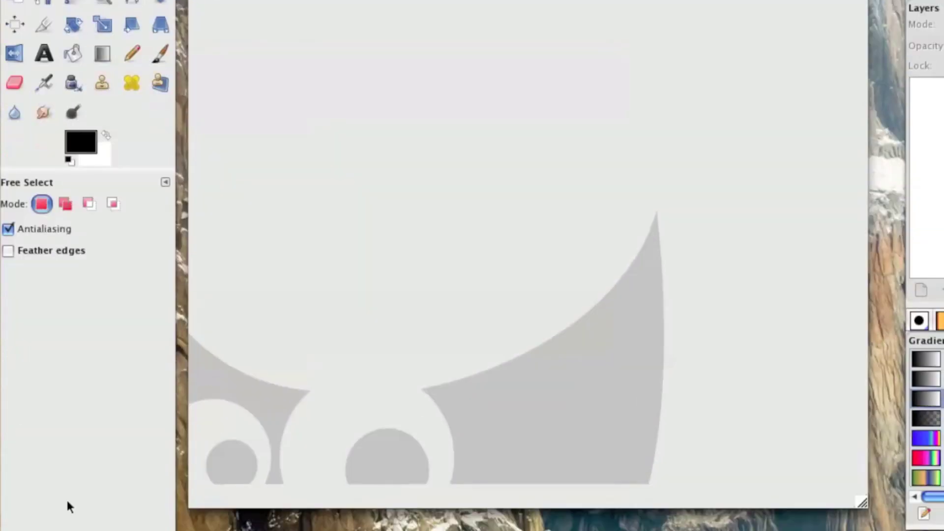